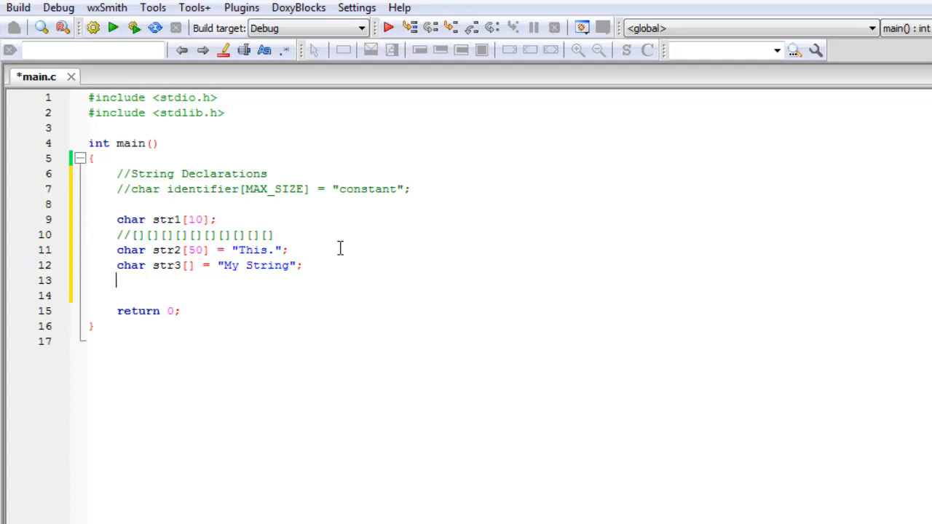
- Declare `char null = '\0';` on line 13 below the three string declarations
key("Up")
key("Up")
key("Down")
key("Down")
type("\\0")
key("Home")
type("'")
key("Home")
type("char ")
type("null =")
key("End")
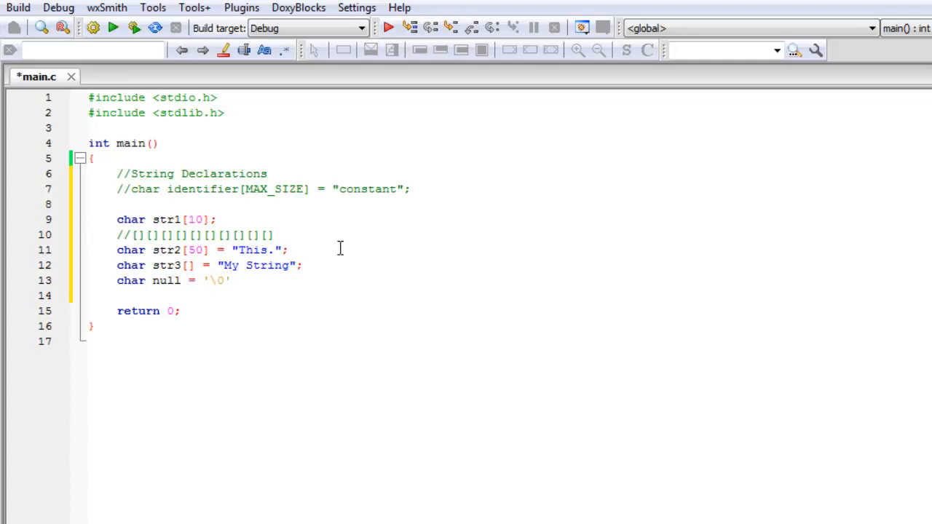
type(";")
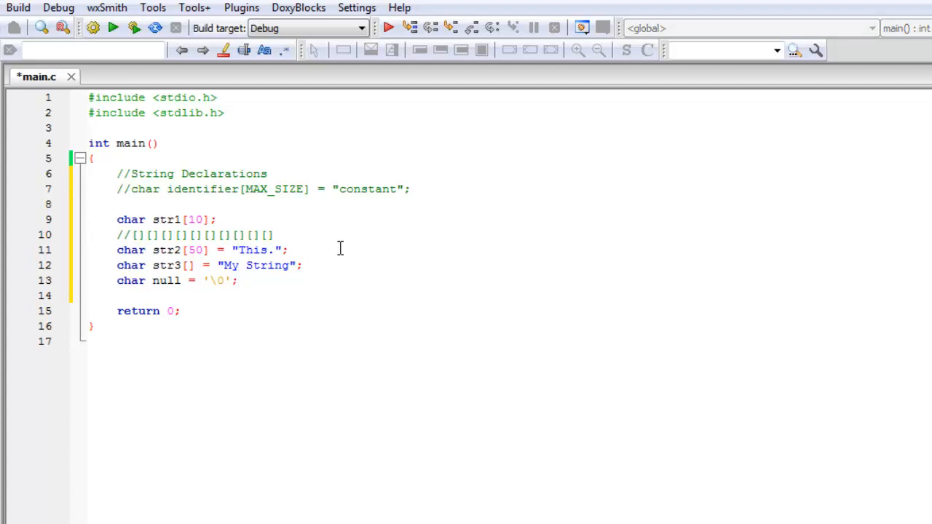
key("Up")
key("Up")
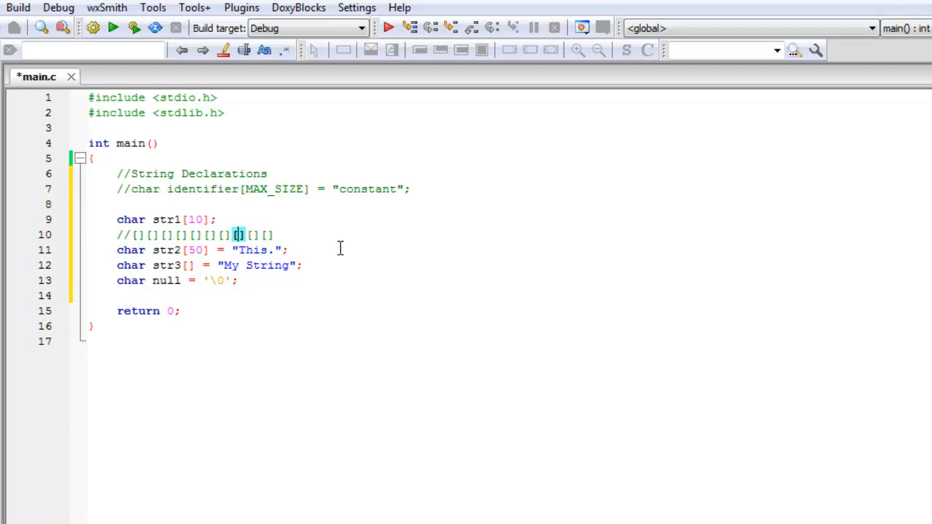
key("Down")
key("Down")
key("Right")
key("Right")
key("Right")
key("Right")
key("Right")
type("\\0")
key("BackSpace")
key("BackSpace")
key("Up")
key("Left")
key("Left")
left_click_drag(240, 250, 284, 250)
left_click(280, 249)
left_click(299, 233)
left_click(291, 280)
left_click(269, 235)
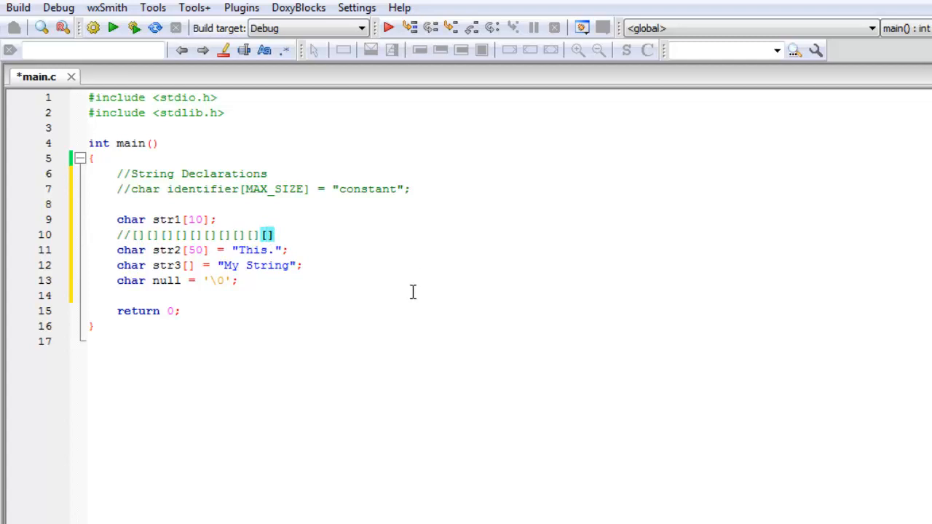
type("\\0")
- Write \0 in the final [] of the line-10 diagram comment, then move to empty line 14
key("Right")
left_click(279, 291)
- Replace the stray str4 declaration with `char Name[9+1];` and leave two blank lines before return
key("Return")
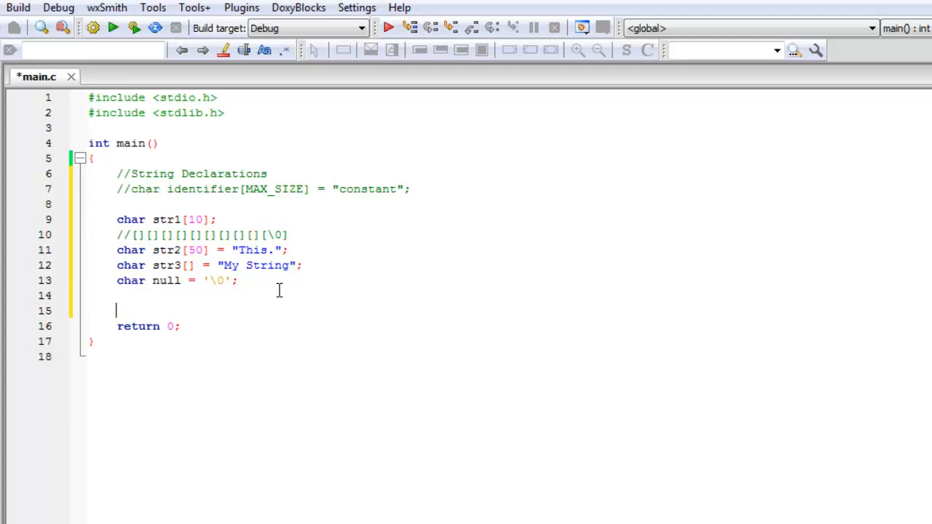
key("Up")
type("str")
key("BackSpace")
key("BackSpace")
key("BackSpace")
type("char str")
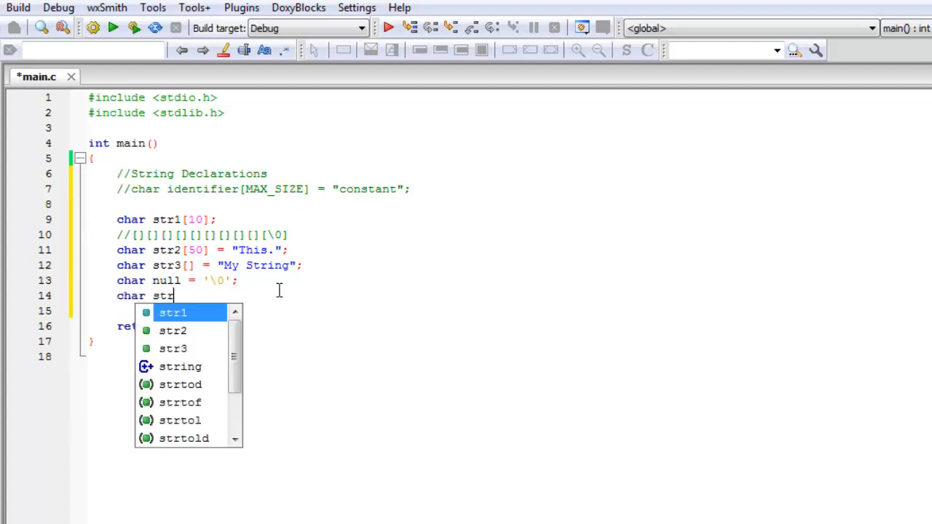
type("4")
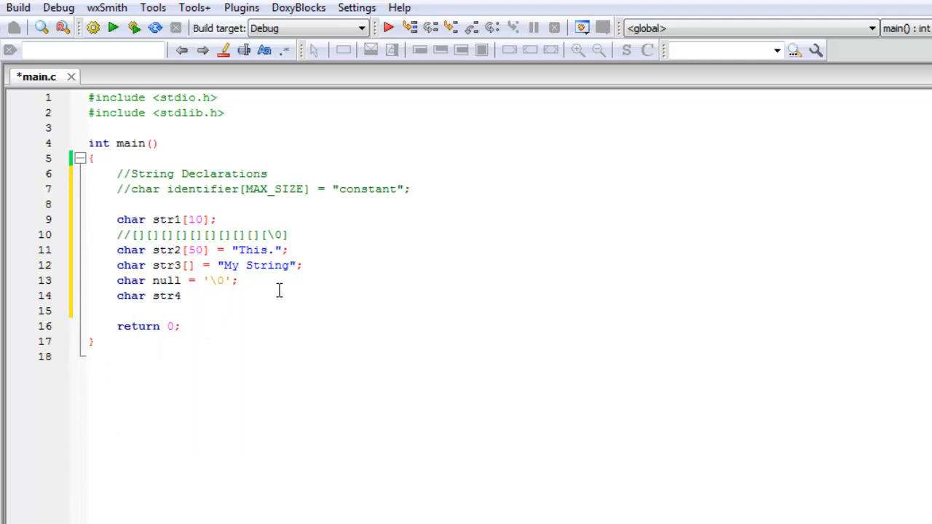
type("[]")
key("BackSpace")
key("BackSpace")
key("BackSpace")
type("Name[")
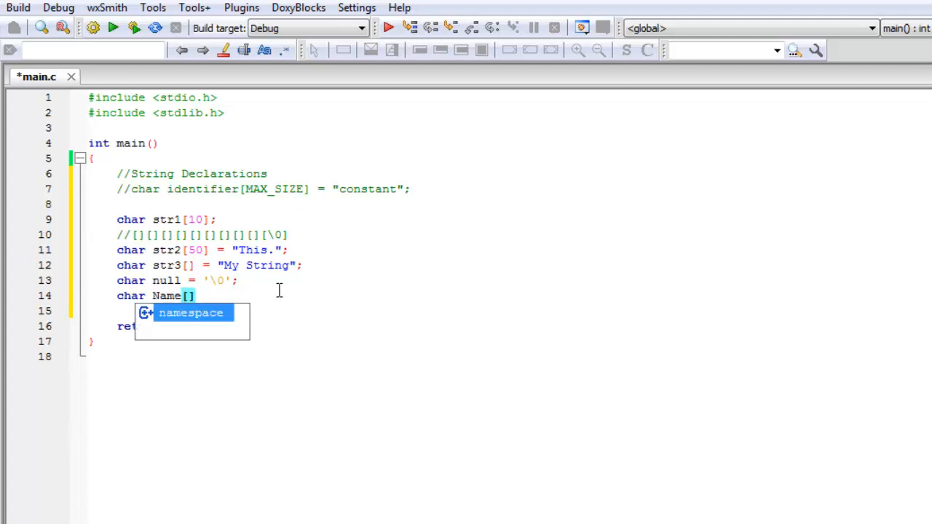
key("Right")
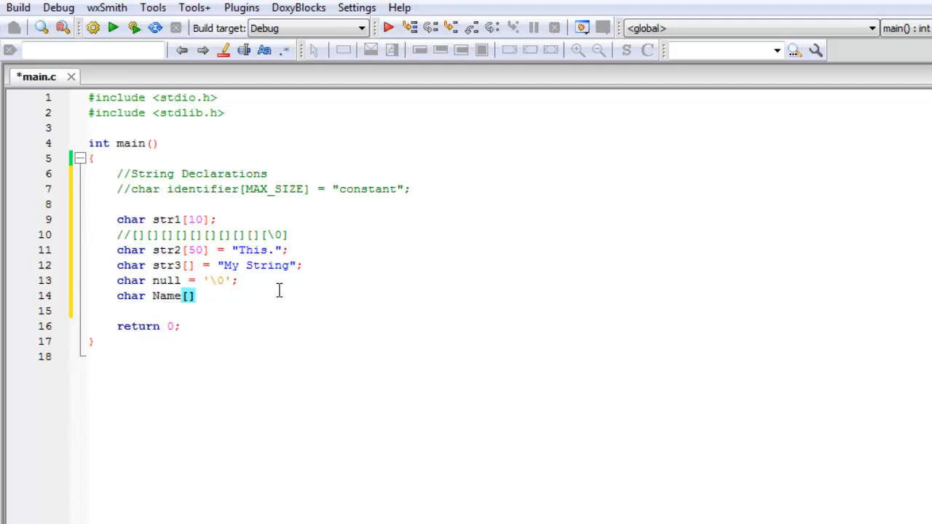
type("9+1")
key("Right")
type(";")
- Add `printf("%s", str2);` on line 16 below the declarations
key("Return")
key("Return")
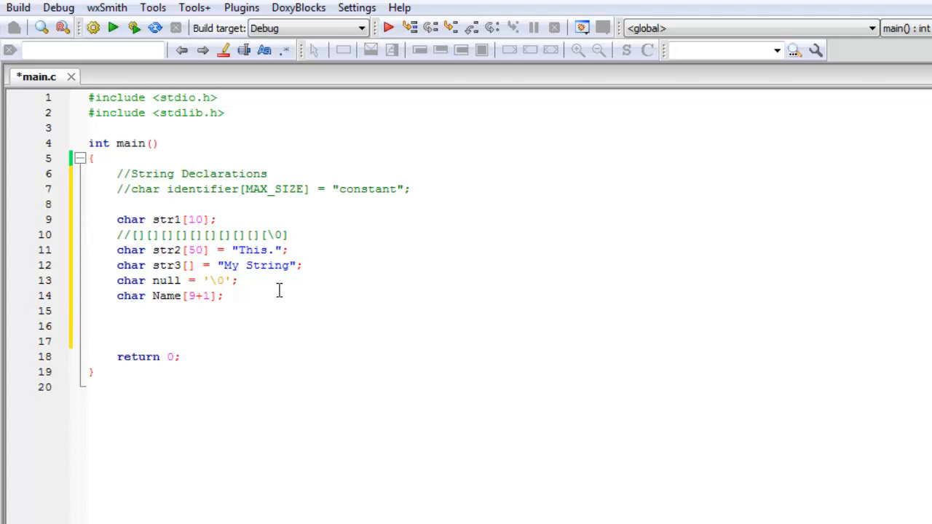
type("printf()")
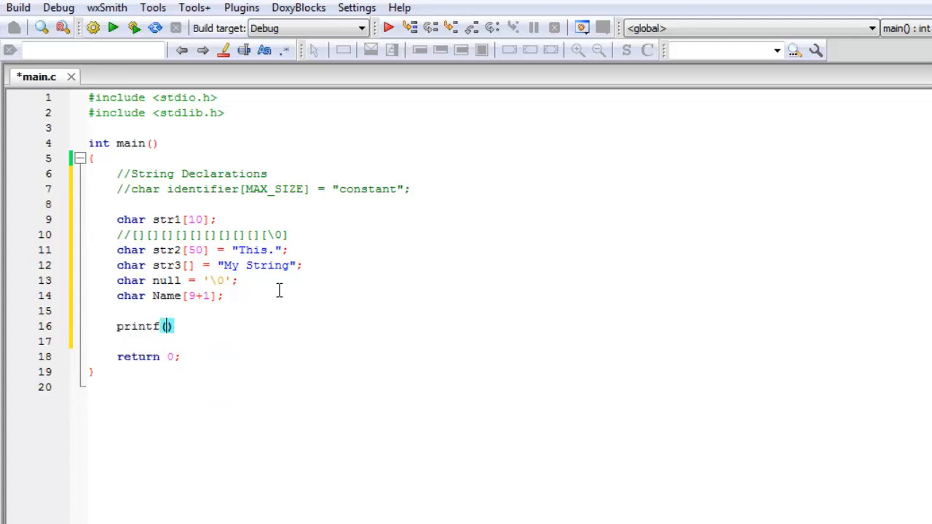
type("\"")
type("%s")
key("Right")
key("Right")
type(", ")
type("str2")
key("Right")
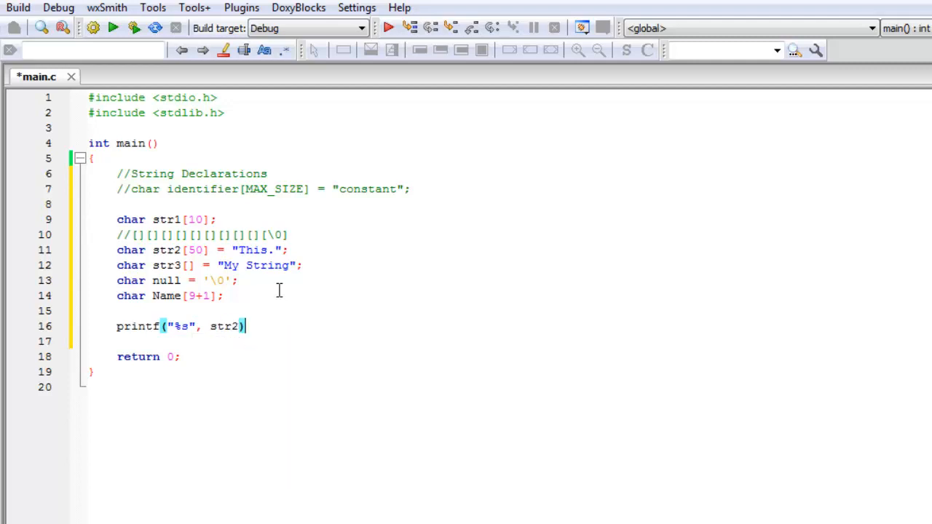
type(";")
- Add `scanf("%s", Name);` on line 17, correcting %S to lowercase %s
key("Return")
type("scanf()")
key("Left")
type("\"")
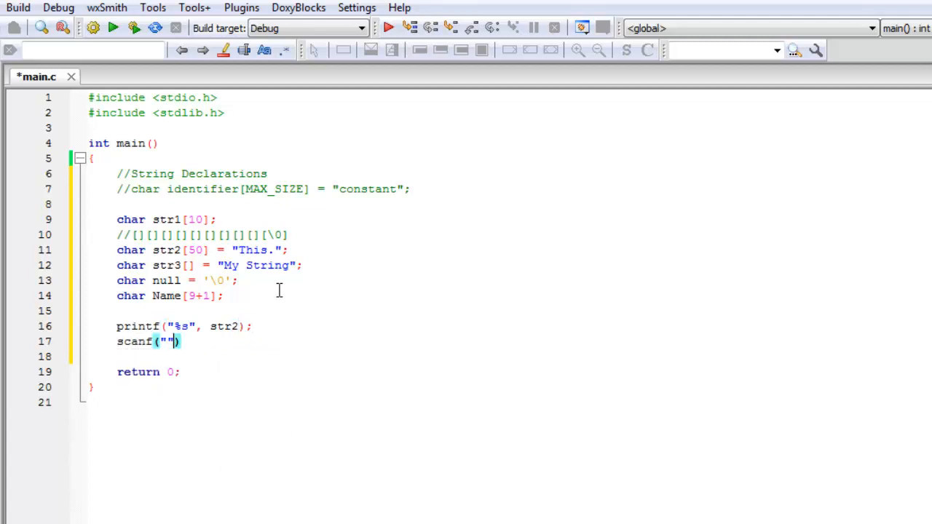
type("%S")
key("Right")
key("Left")
key("Right")
type(", ")
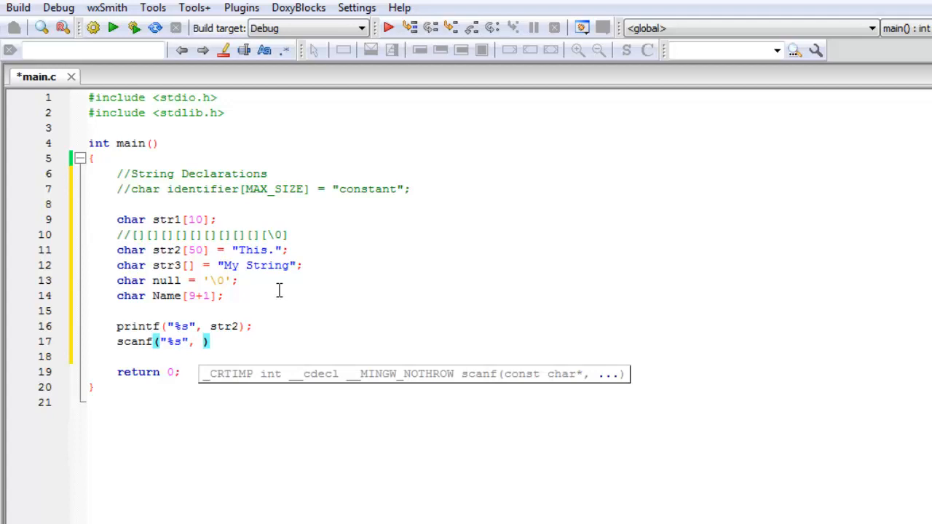
type("name")
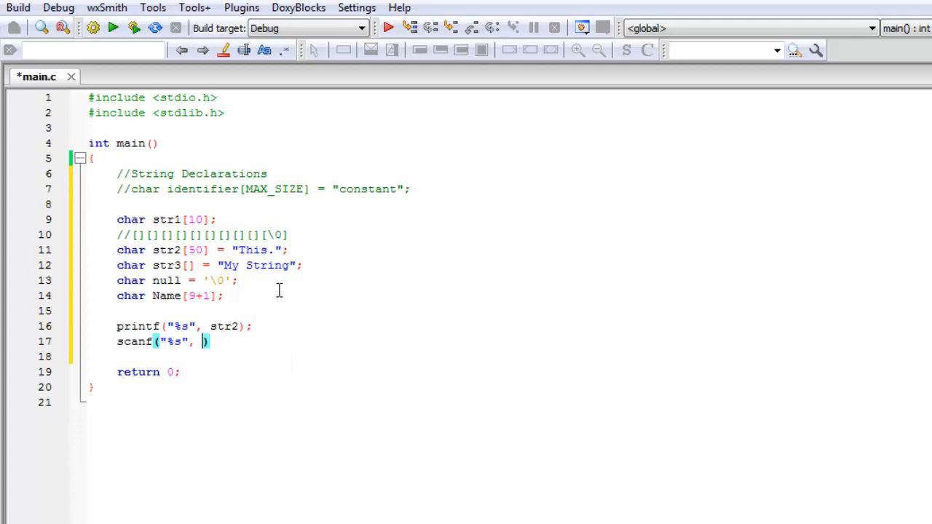
type("Name")
key("Right")
type(";")
key("Left")
key("Left")
key("Left")
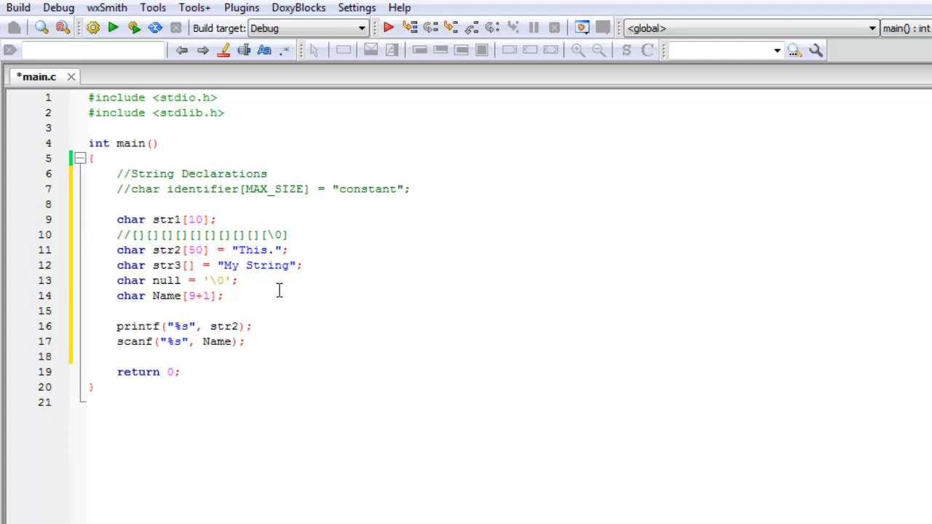